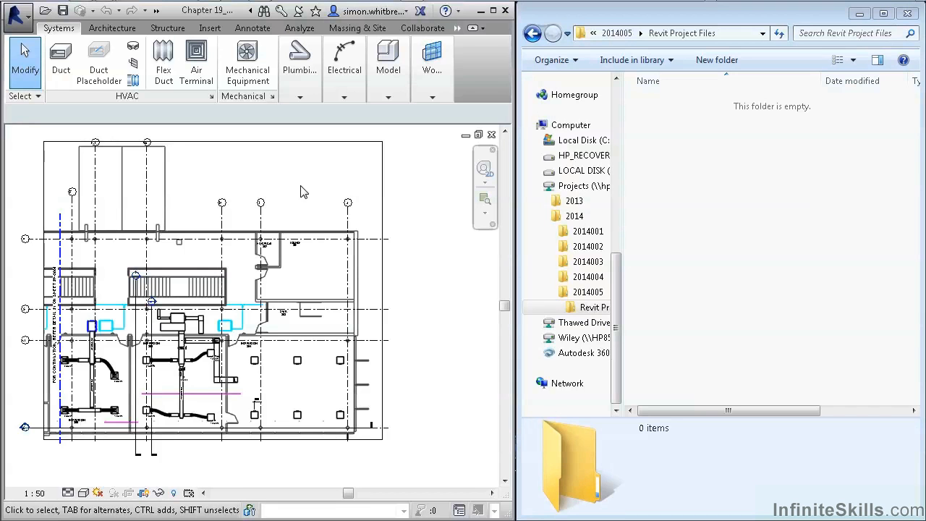
Start saving the project as a new file, targeting the network Projects (P:) drive
middle_click_drag(304, 192, 231, 190)
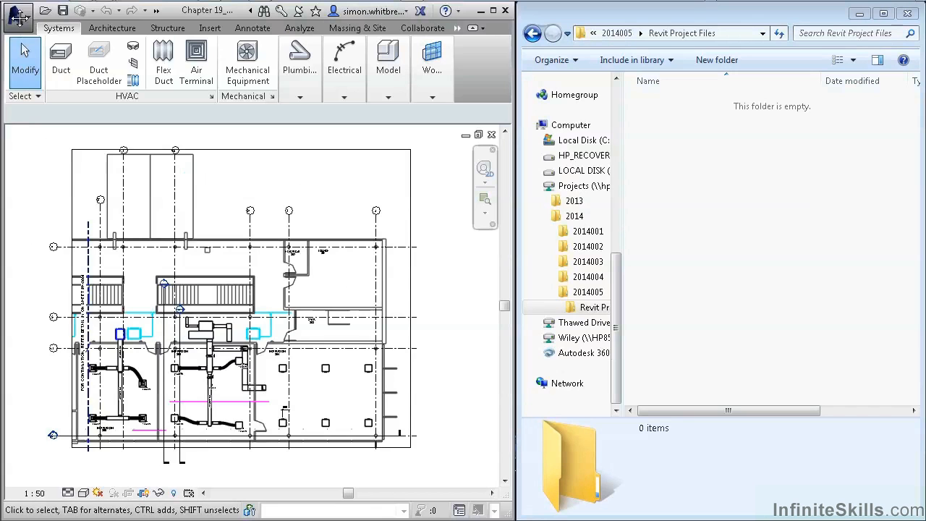
left_click(17, 16)
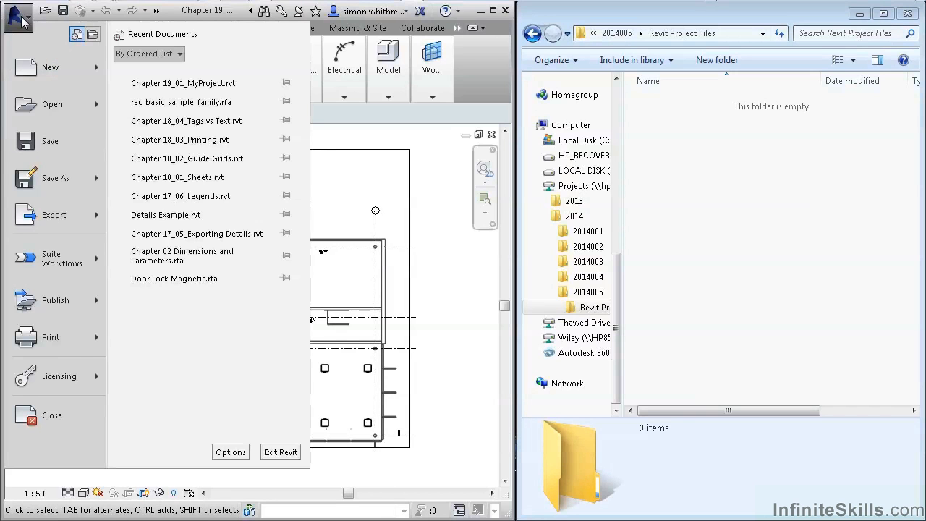
mouse_move(57, 178)
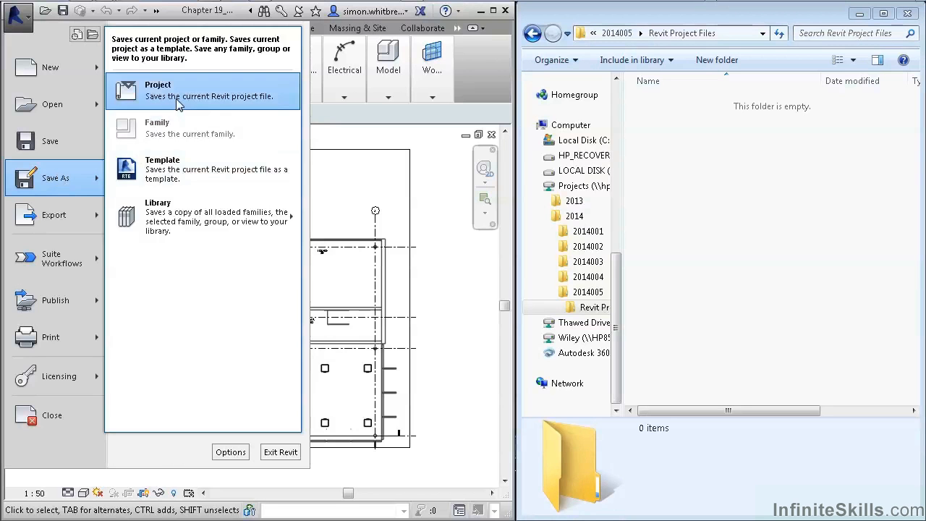
left_click(158, 89)
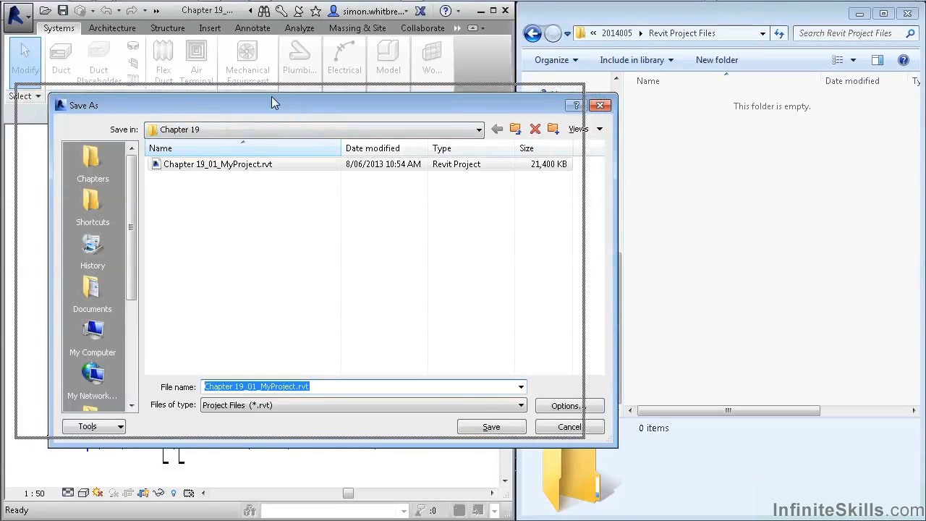
left_click_drag(272, 96, 238, 87)
left_click(195, 121)
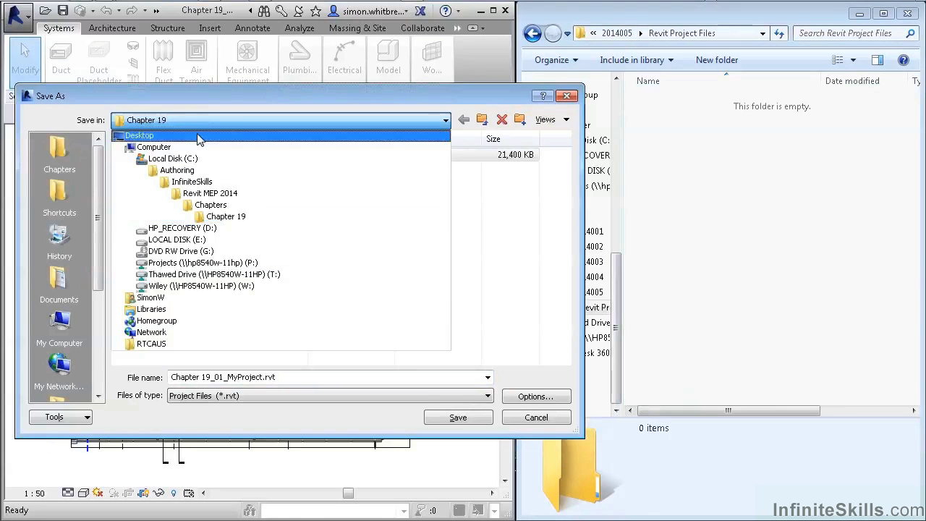
left_click(185, 265)
Save it as Chapter 19_01_MyProject.rvt in 2014\2014005\Revit Project Files
double_click(137, 169)
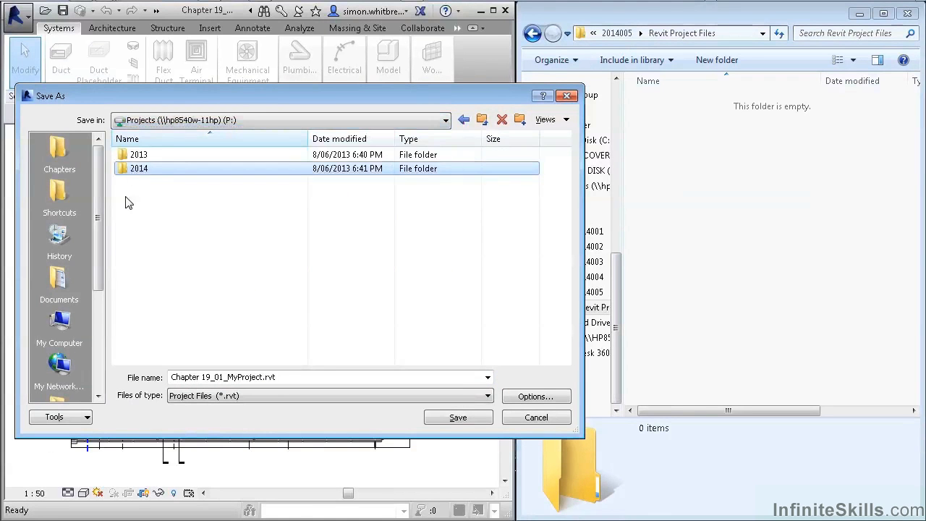
left_click(127, 214)
double_click(126, 215)
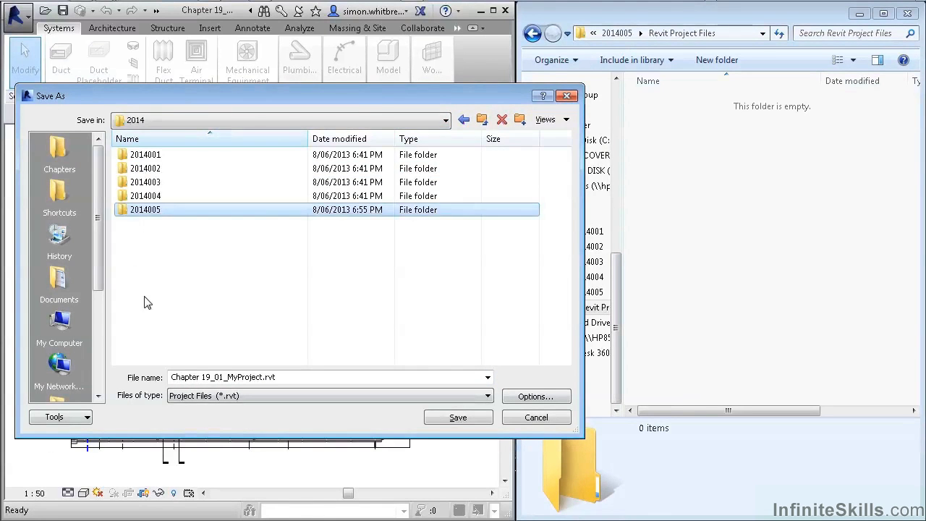
left_click(149, 156)
key("Return")
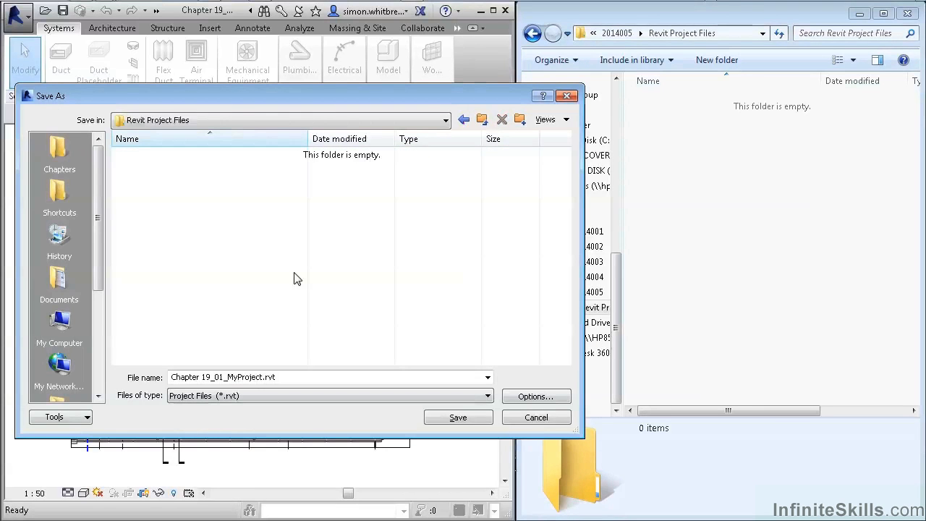
left_click(243, 121)
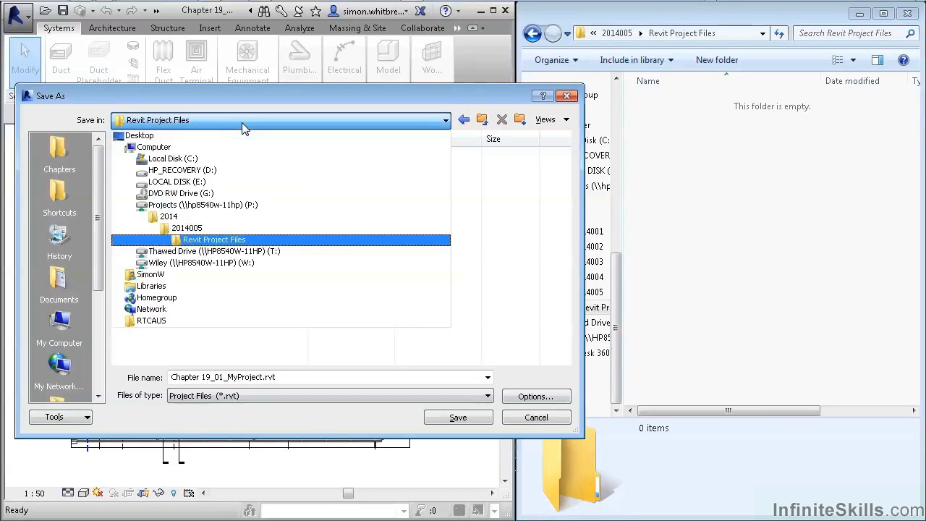
left_click(208, 241)
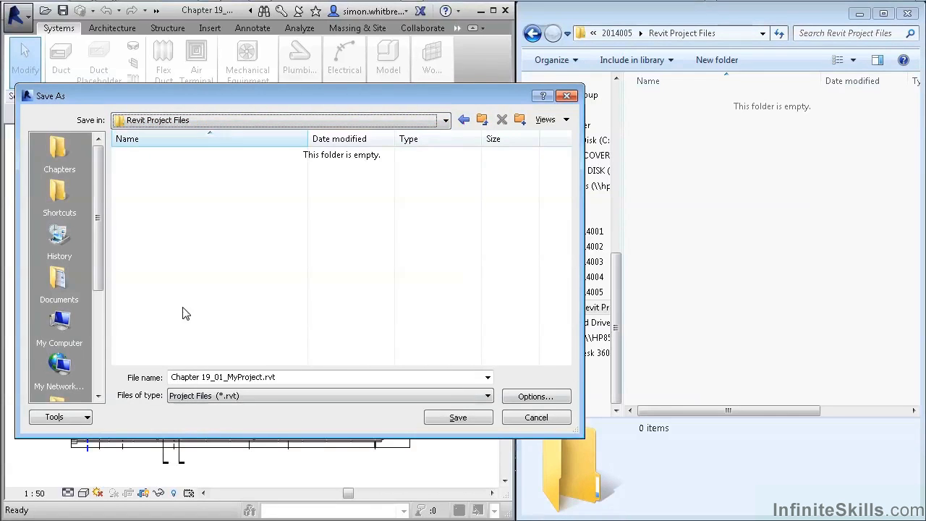
left_click(296, 377)
left_click(458, 418)
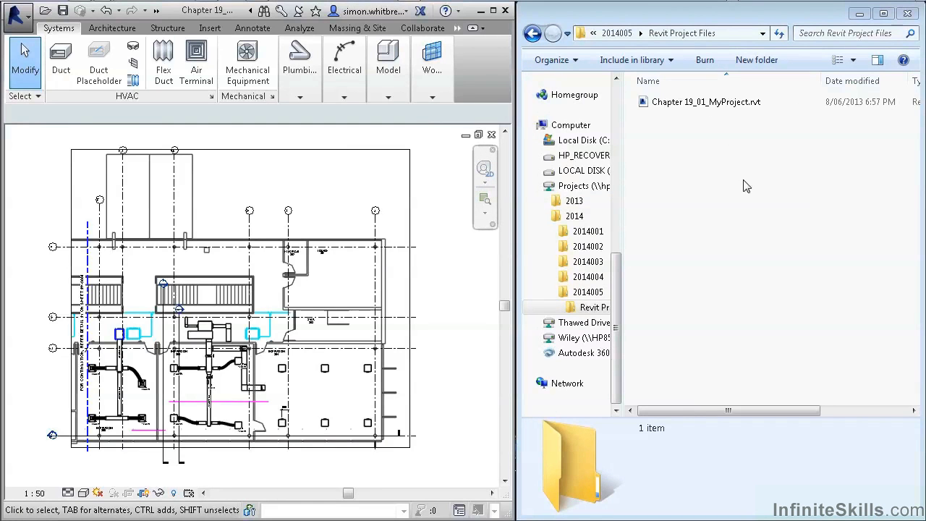
Save the project four more times so backups .0002, .0003 and .0004 accumulate
left_click(62, 12)
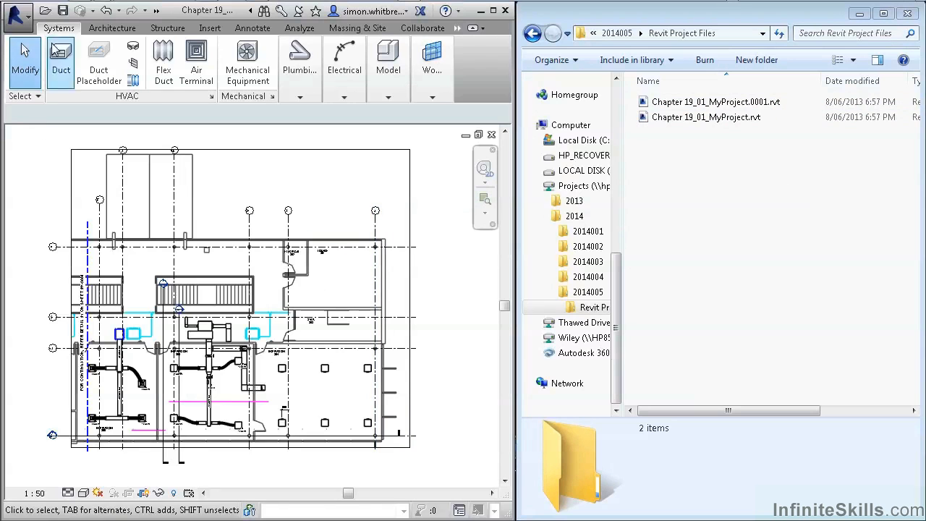
left_click(63, 11)
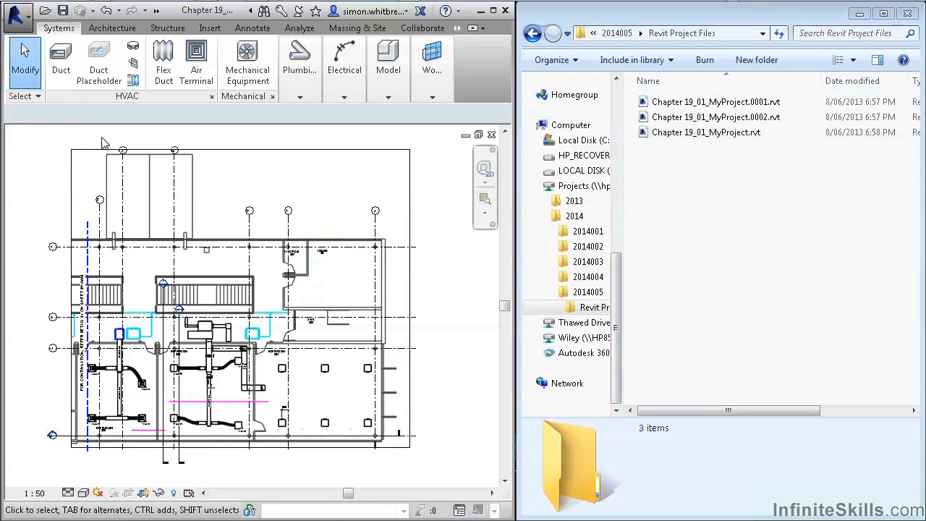
left_click(62, 11)
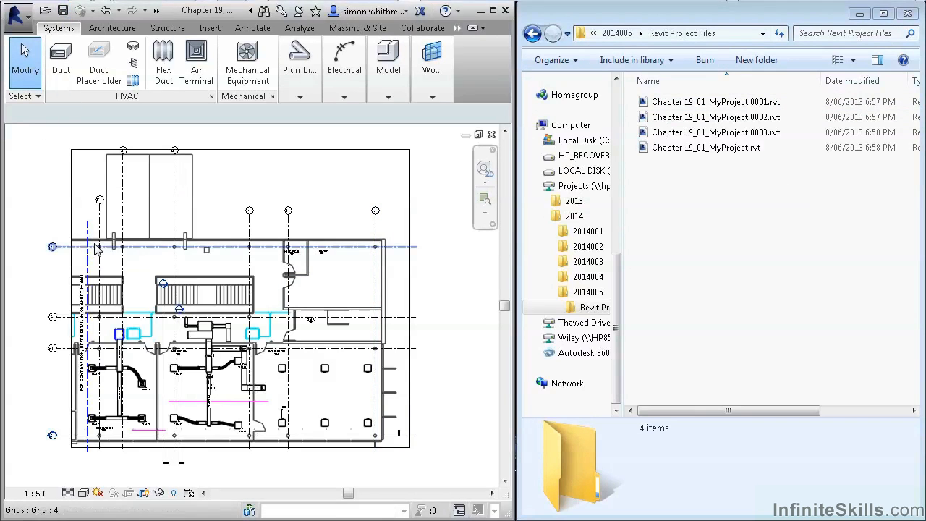
left_click(63, 11)
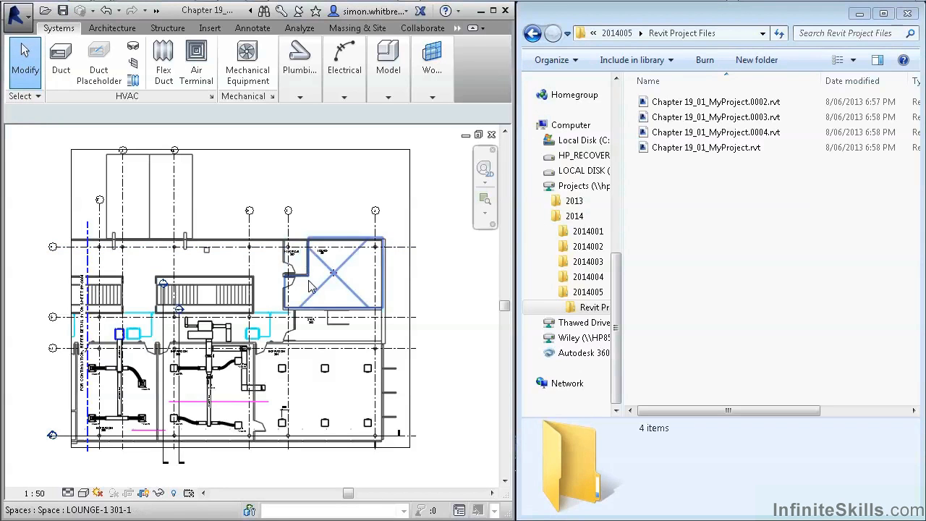
left_click(16, 15)
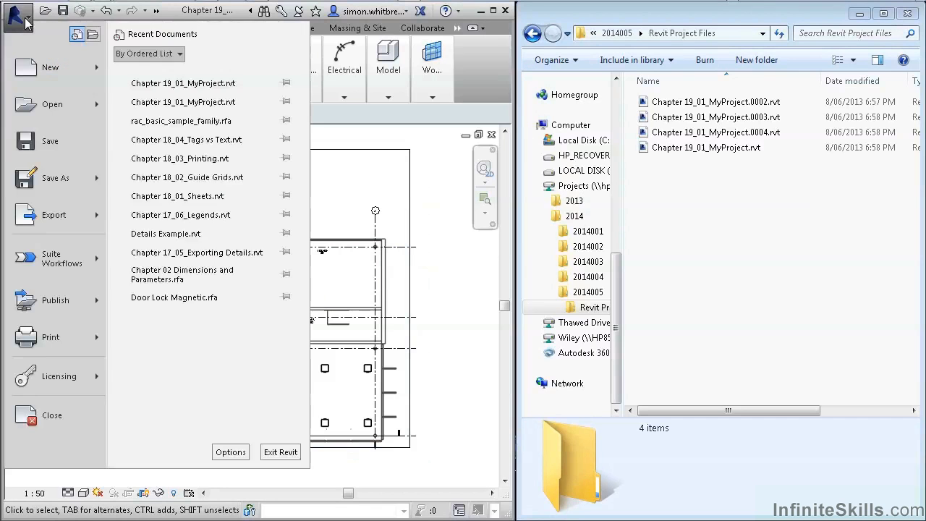
mouse_move(56, 184)
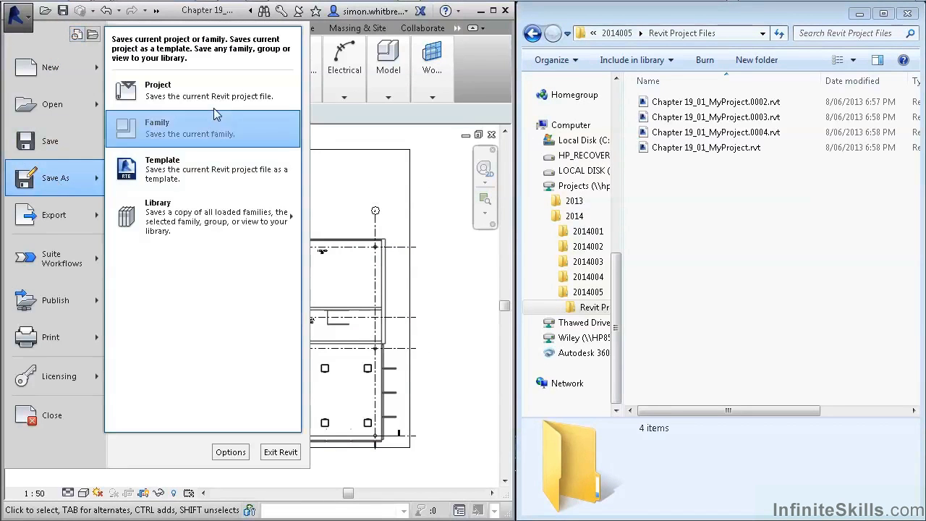
left_click(199, 91)
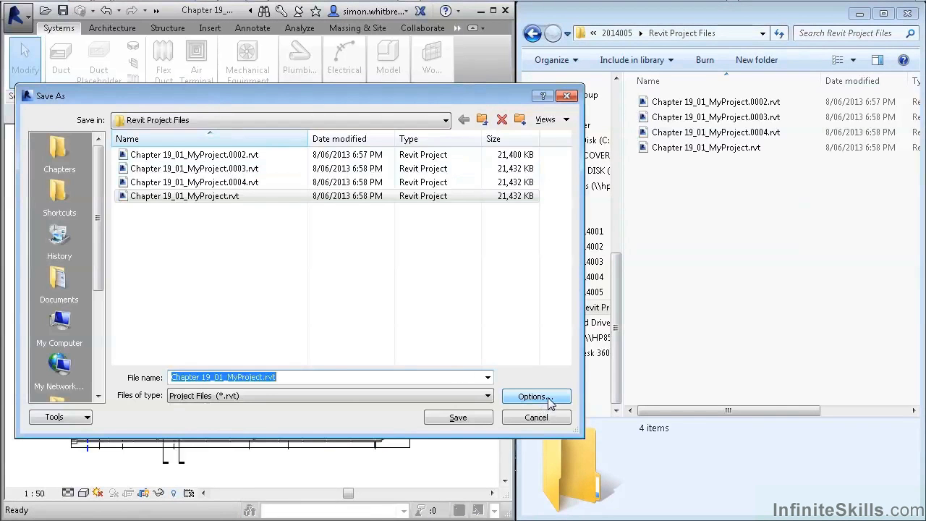
left_click(555, 401)
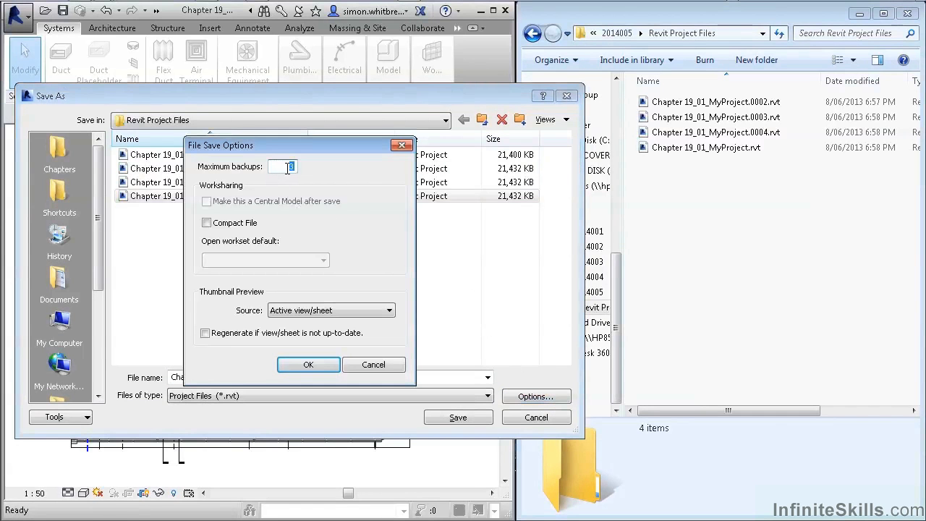
left_click(381, 369)
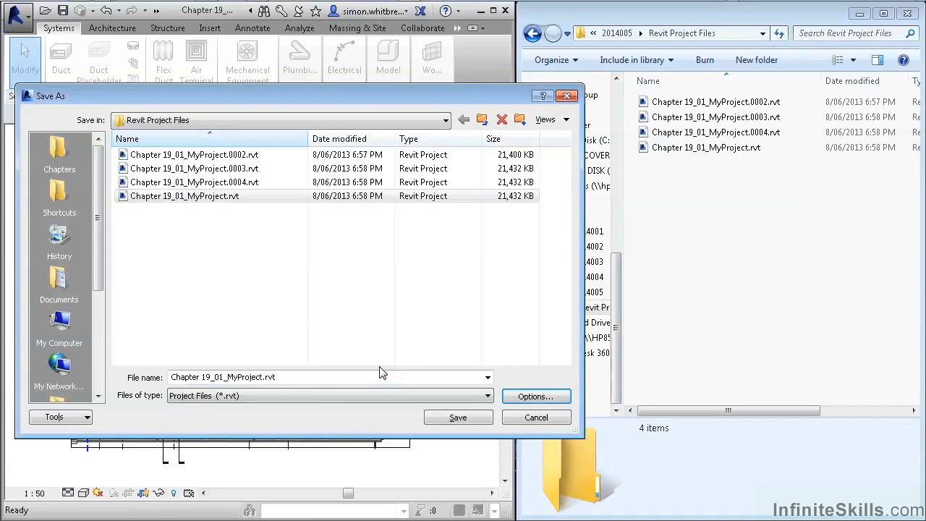
left_click(521, 420)
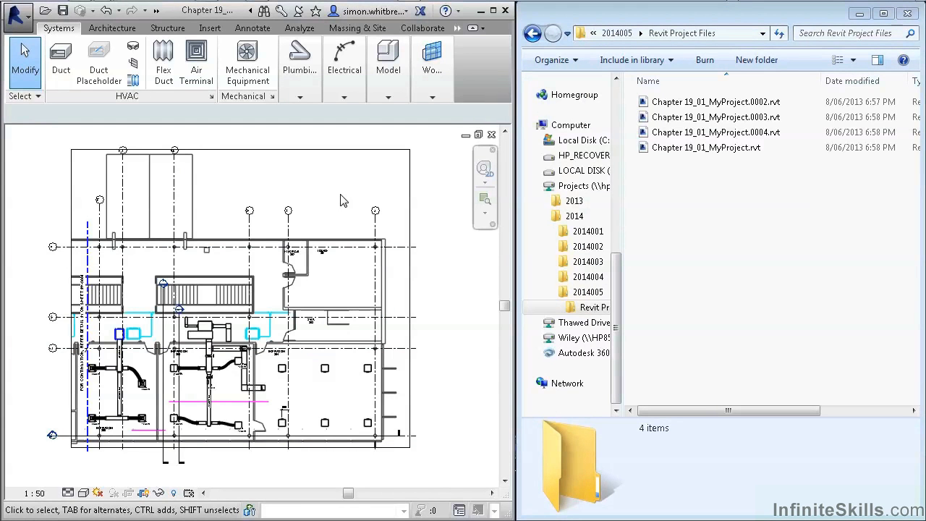
Enable worksharing with the default worksets Shared Levels and Grids and Workset1
left_click(423, 28)
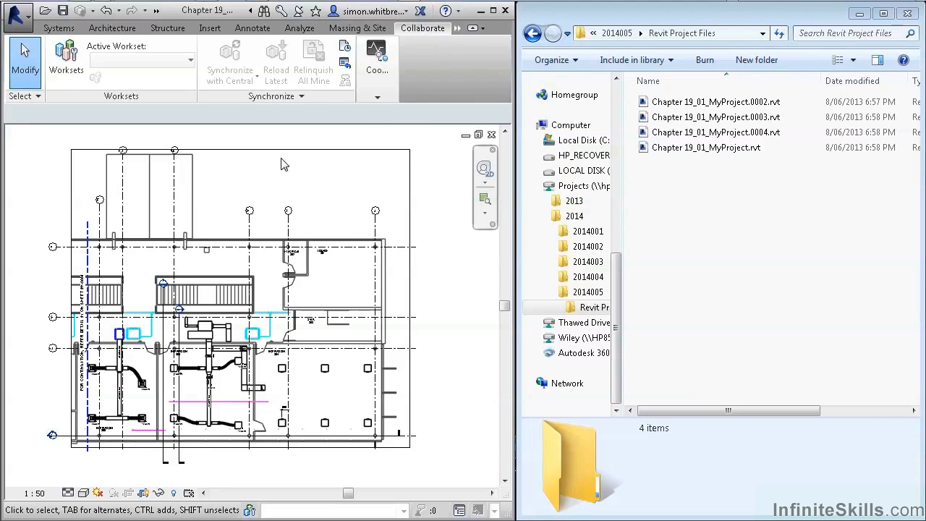
left_click(61, 69)
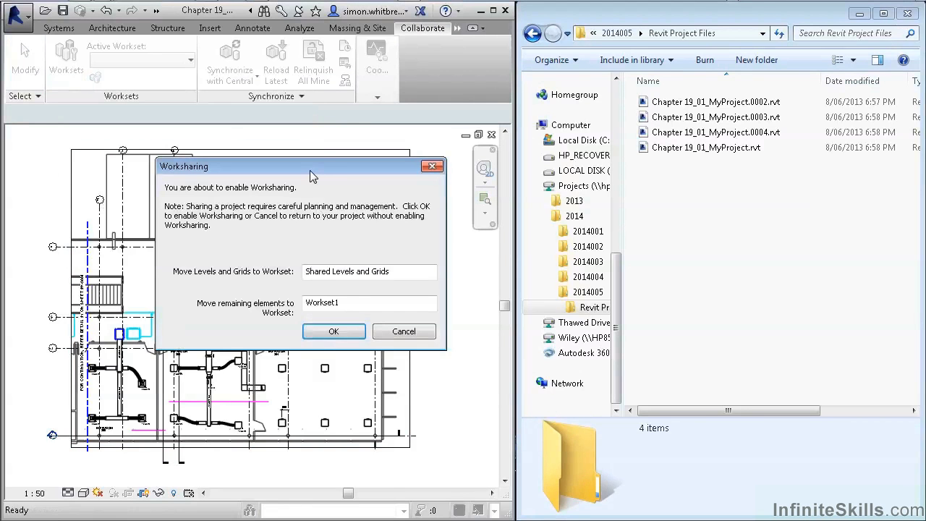
left_click_drag(308, 172, 318, 156)
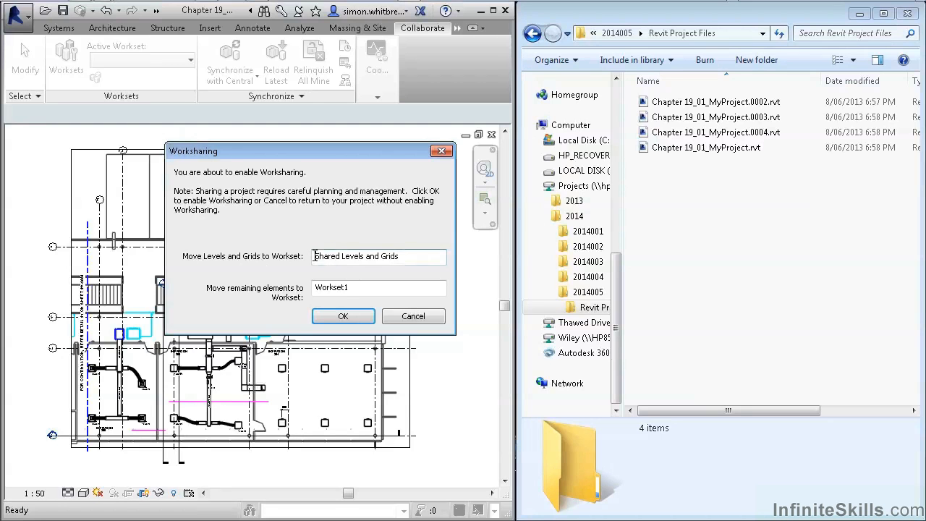
left_click_drag(315, 257, 403, 257)
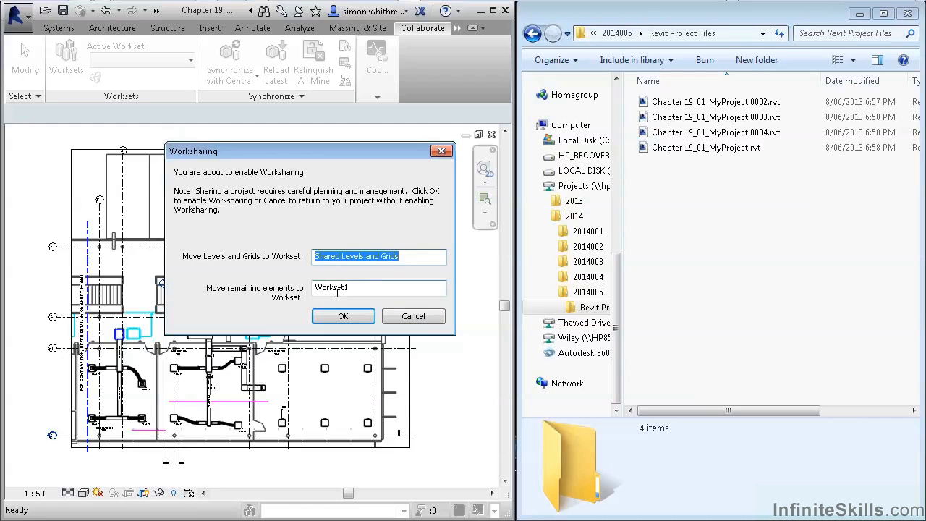
left_click_drag(378, 287, 304, 291)
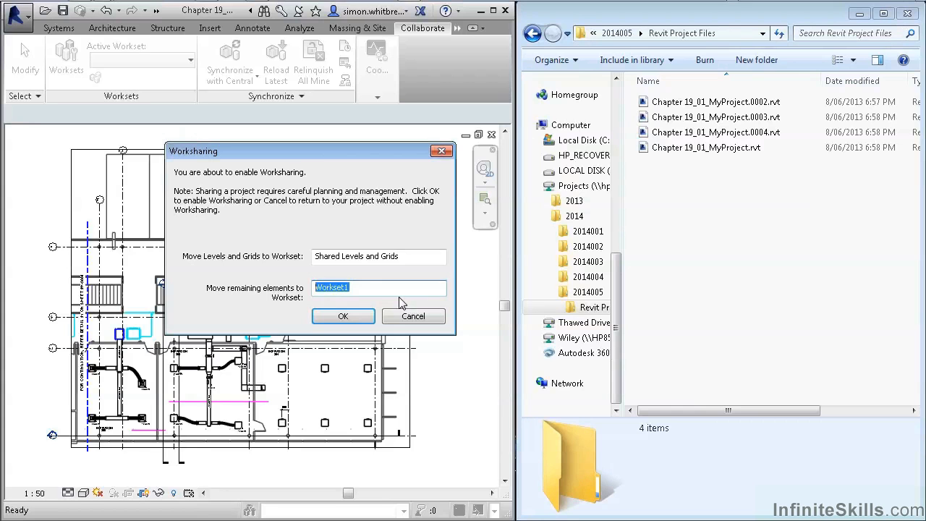
left_click(343, 316)
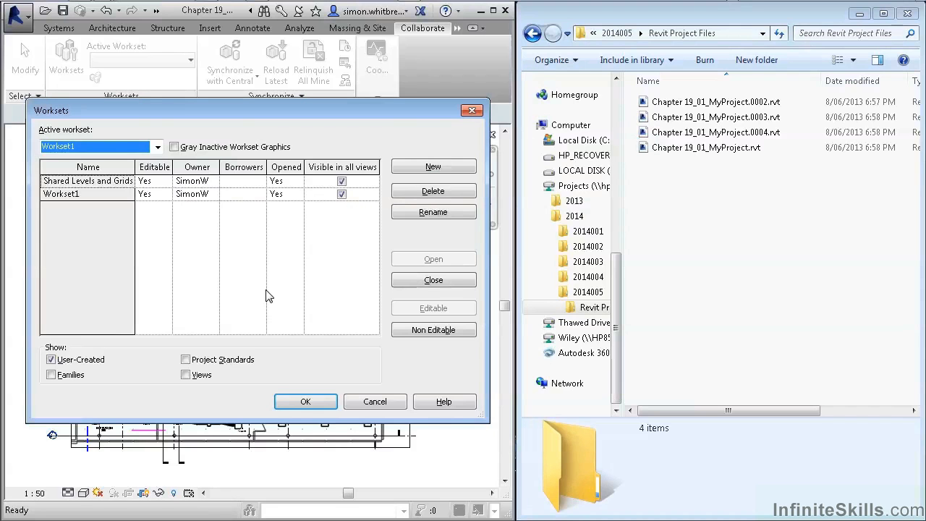
Close the Worksets dialog, keeping Workset1 as the active workset
left_click(304, 402)
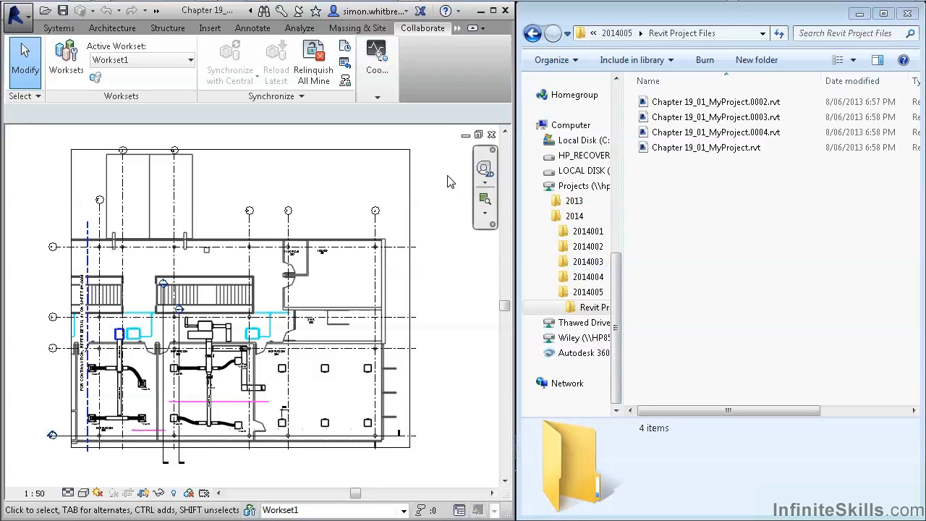
Save the project under the new name Chapter 19_01_MyProject_Worksharing.rvt in Revit Project Files
left_click(29, 27)
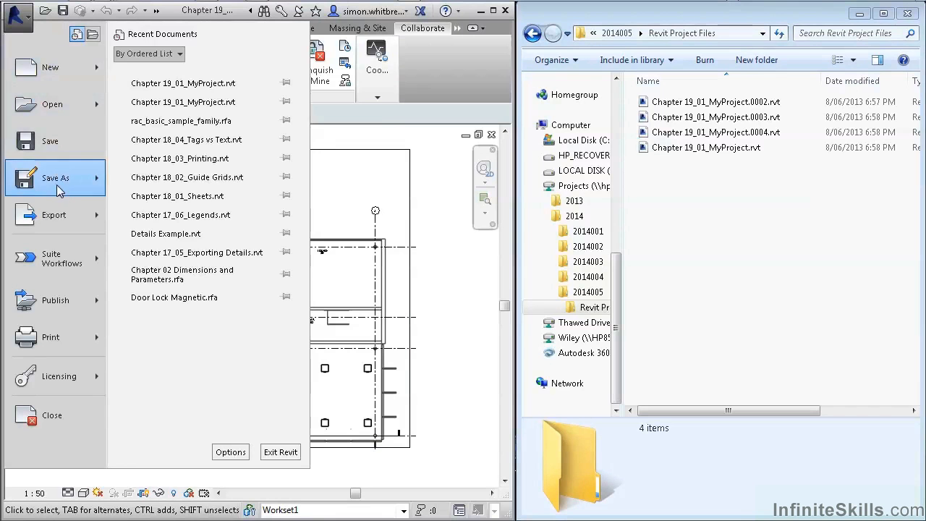
mouse_move(62, 190)
left_click(198, 96)
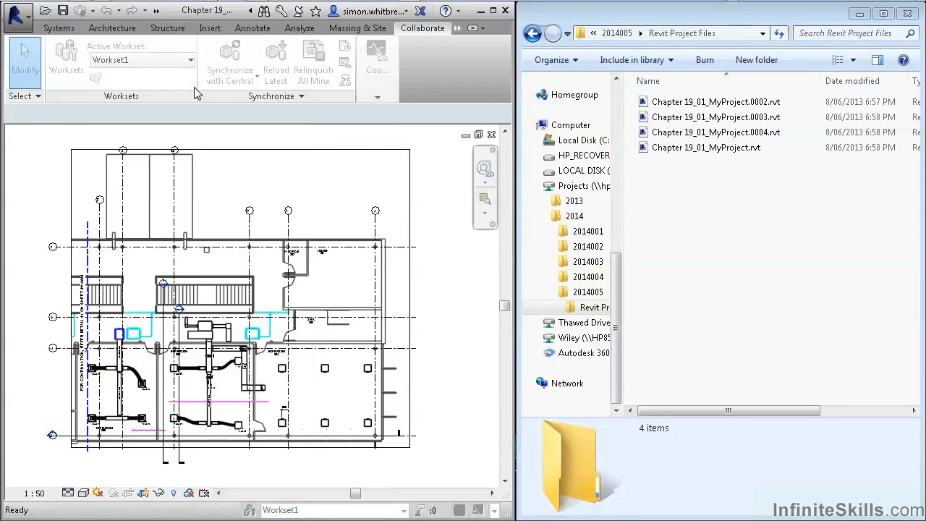
left_click(161, 238)
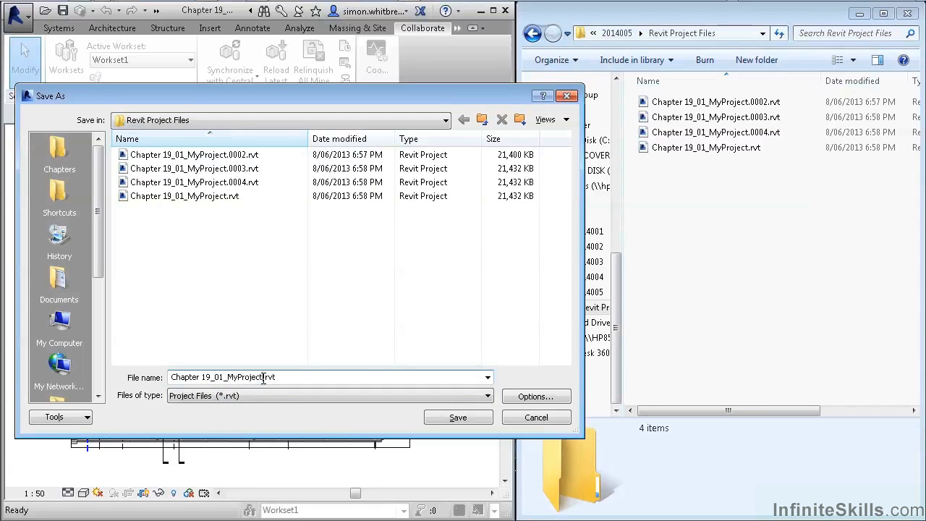
type("_Worksharing")
left_click(454, 418)
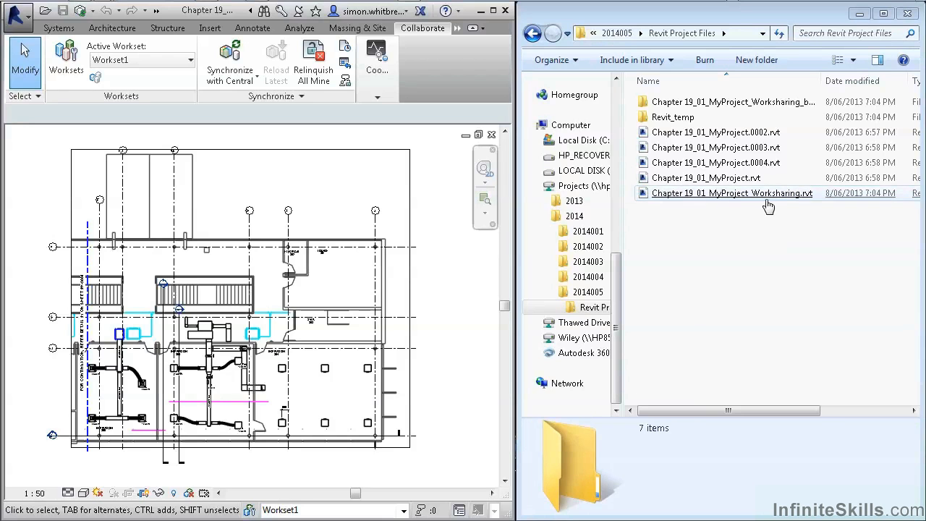
In Explorer, inspect the _Worksharing_backup folder's files and the empty Revit_temp folder
left_click(788, 246)
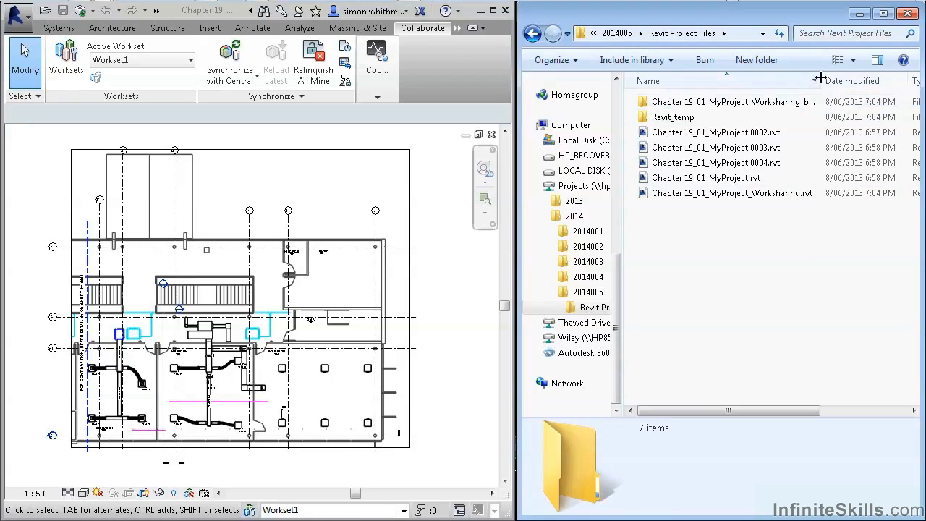
left_click_drag(819, 80, 854, 80)
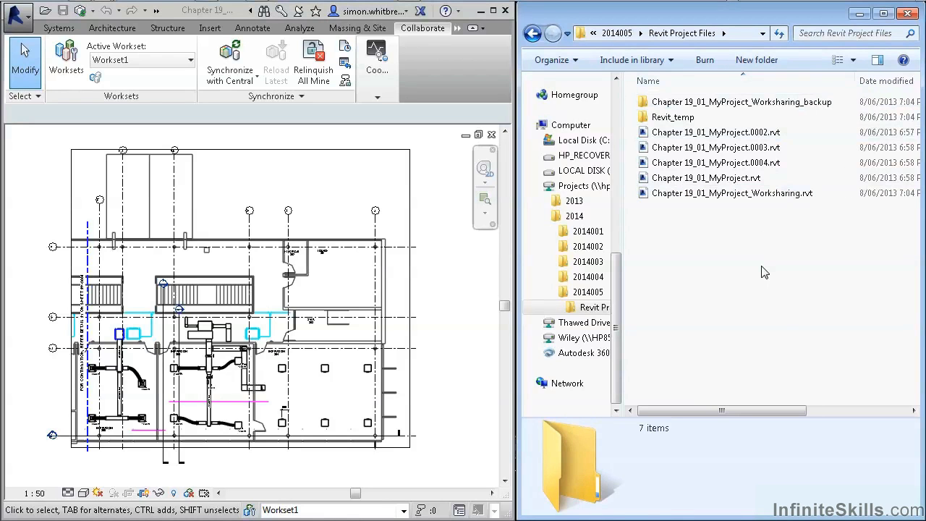
left_click(702, 105)
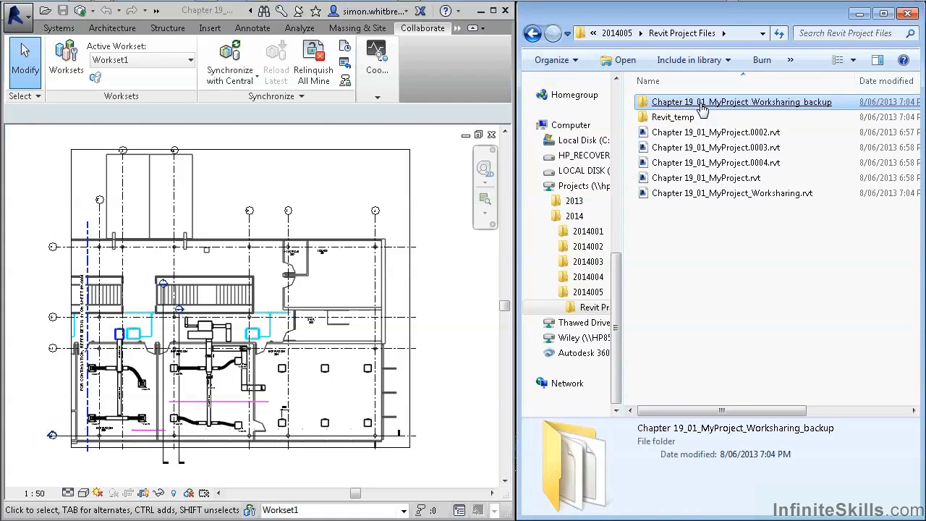
double_click(702, 105)
left_click(695, 102)
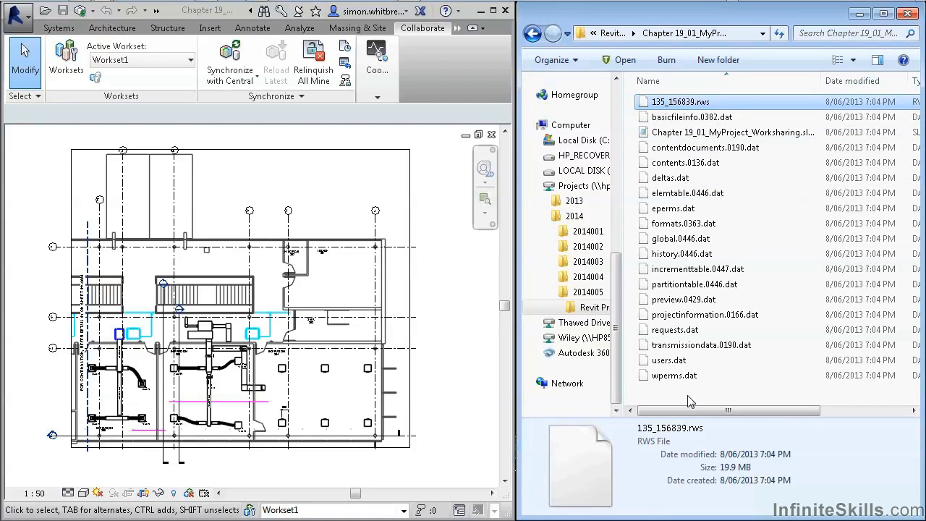
left_click(612, 34)
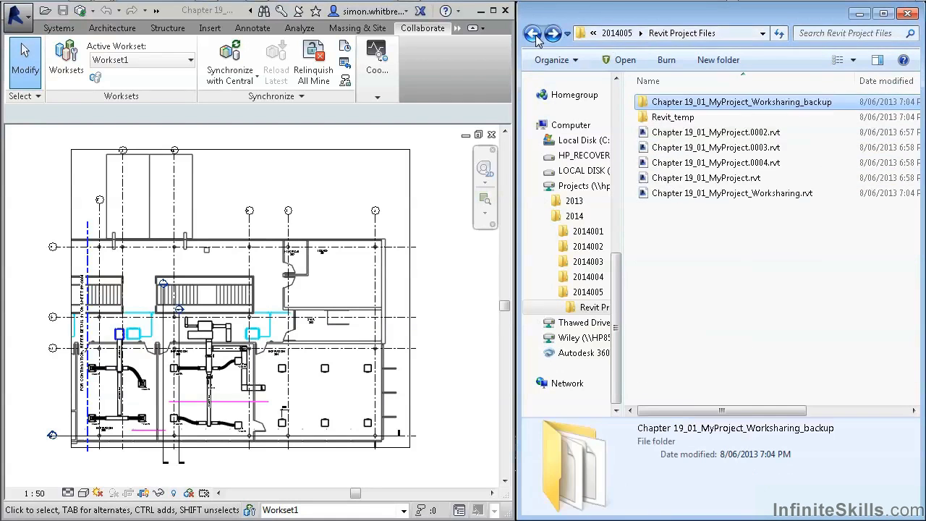
double_click(672, 118)
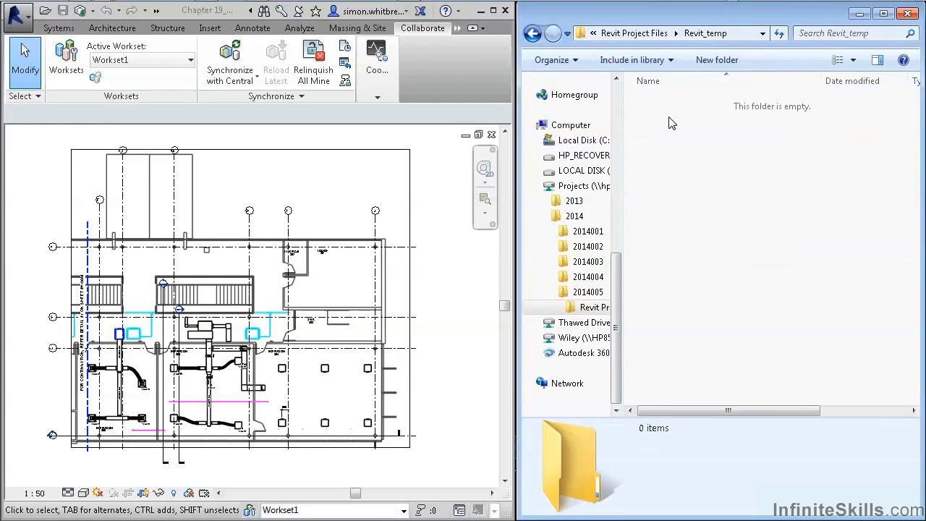
left_click(533, 33)
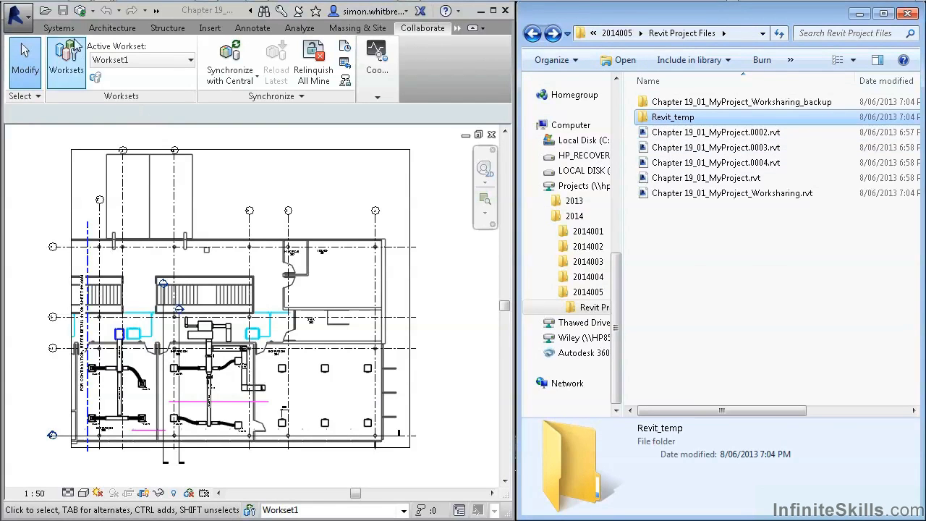
Synchronize with central, relinquishing user-created worksets, commented 'First Save of Central' plus the user's initials
left_click(65, 15)
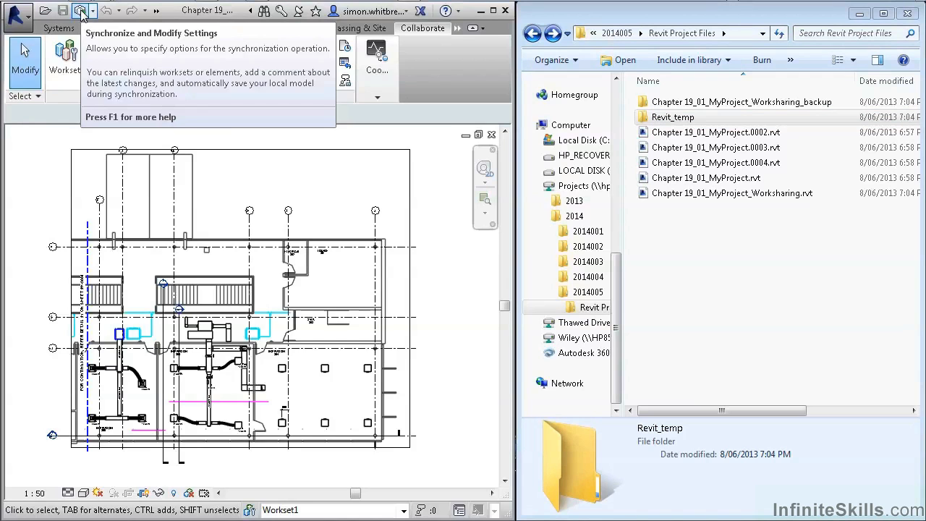
left_click(81, 12)
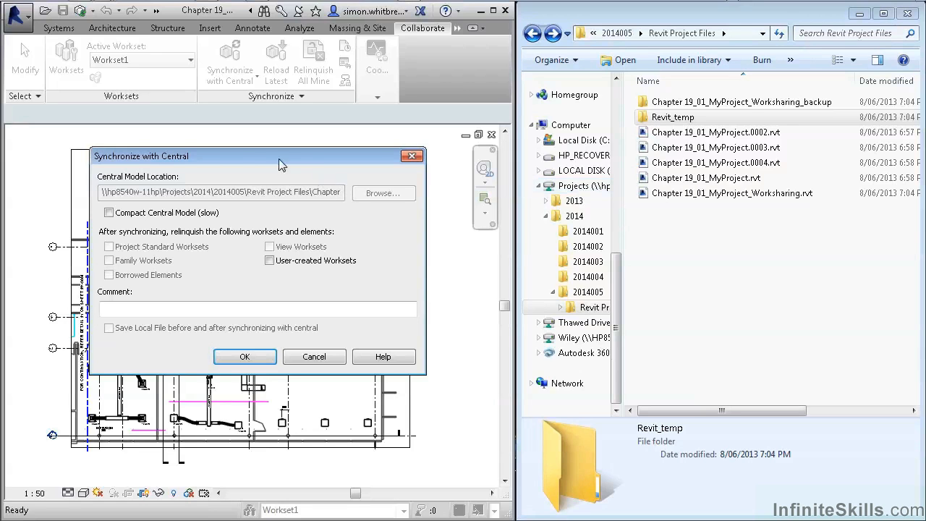
left_click(270, 261)
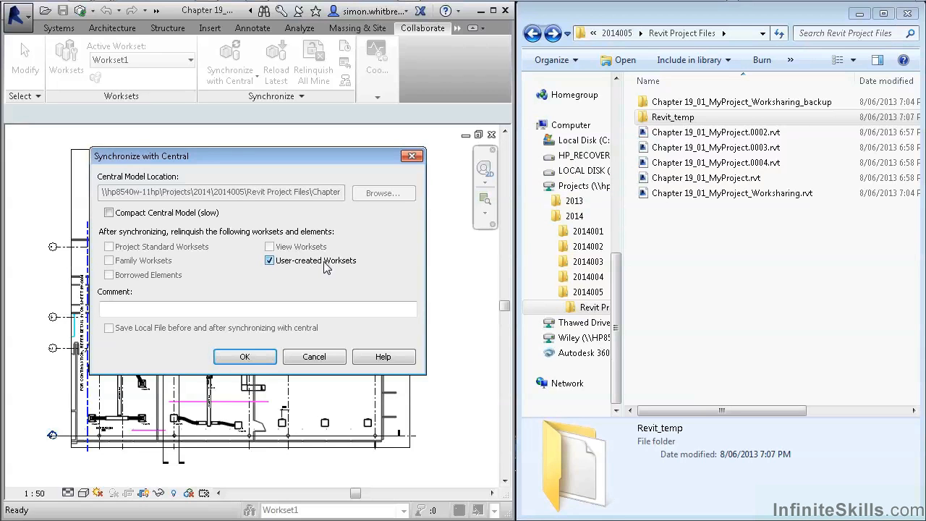
left_click(135, 311)
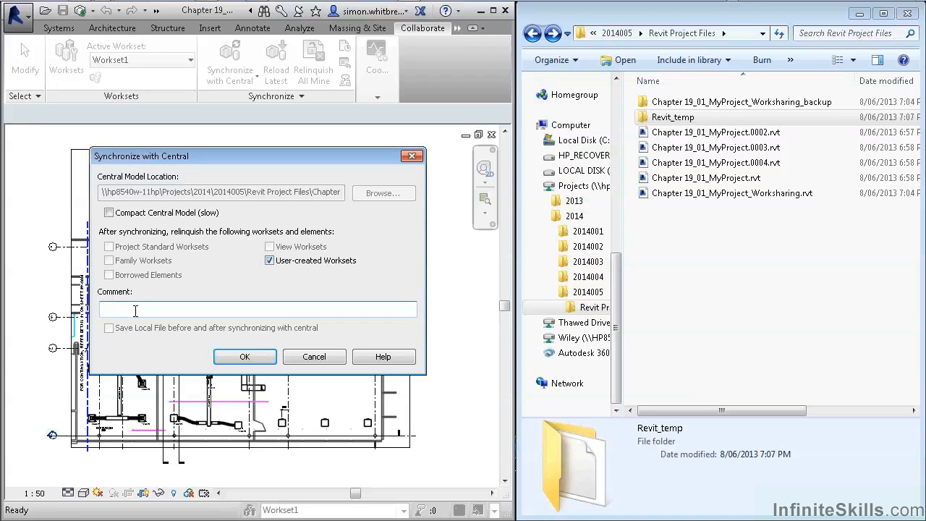
type("First Save of Central by SiW")
left_click(246, 354)
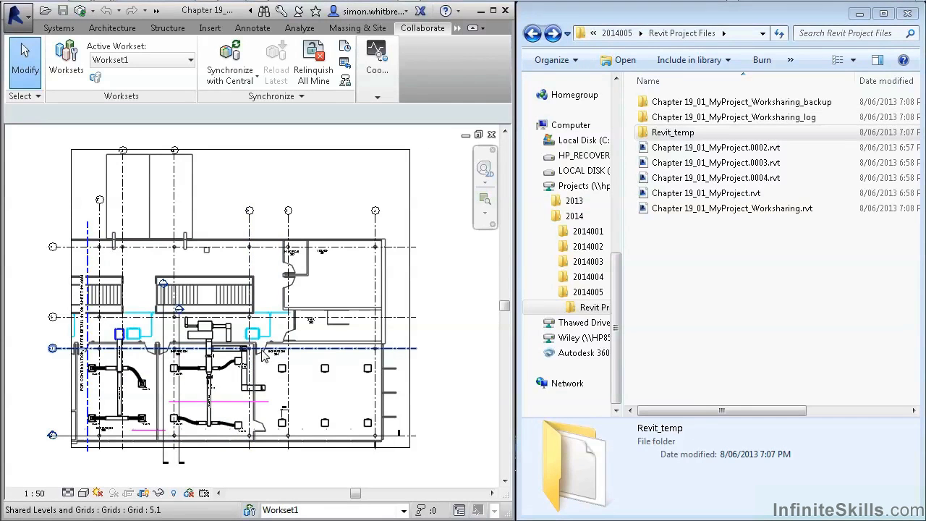
Open the Worksharing_log folder and its journal text file in Notepad
left_click(727, 119)
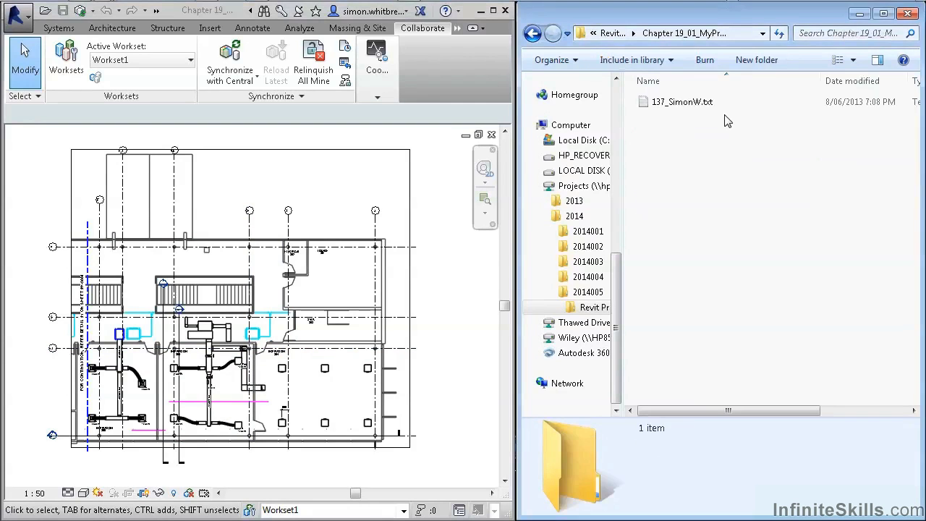
double_click(681, 102)
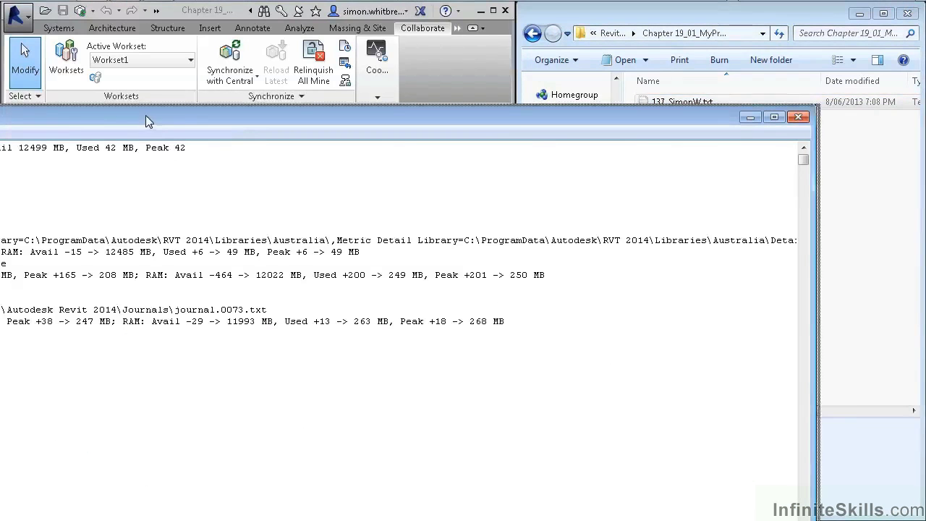
Maximize Notepad and scroll down through the worksharing journal entries
double_click(145, 122)
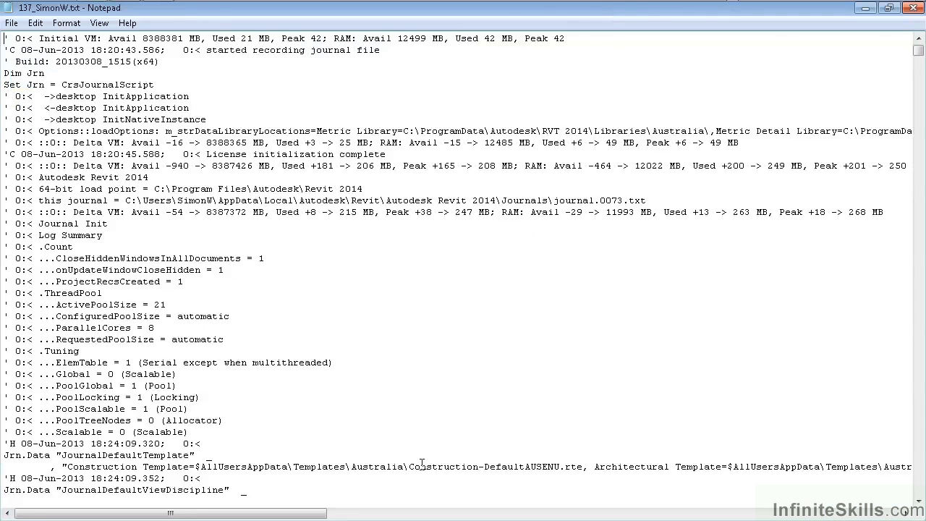
scroll(492, 339, "down", 18)
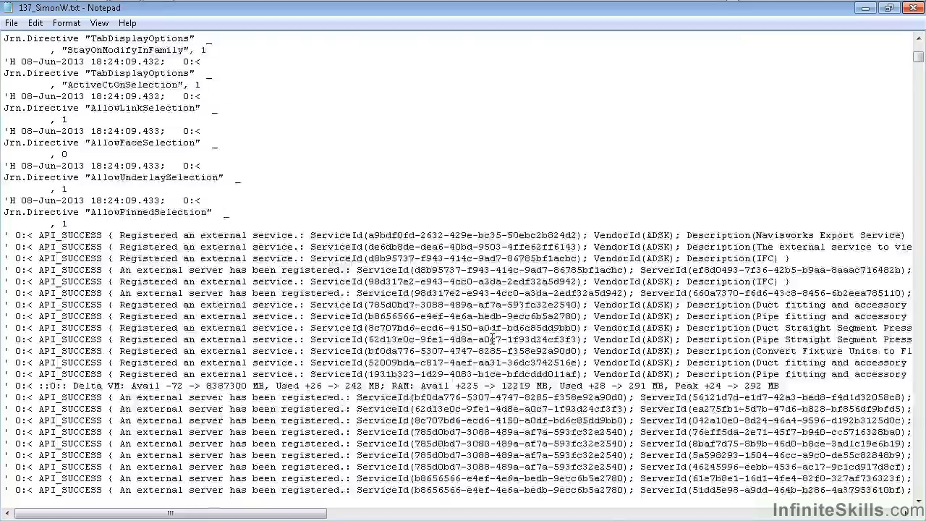
scroll(493, 340, "down", 20)
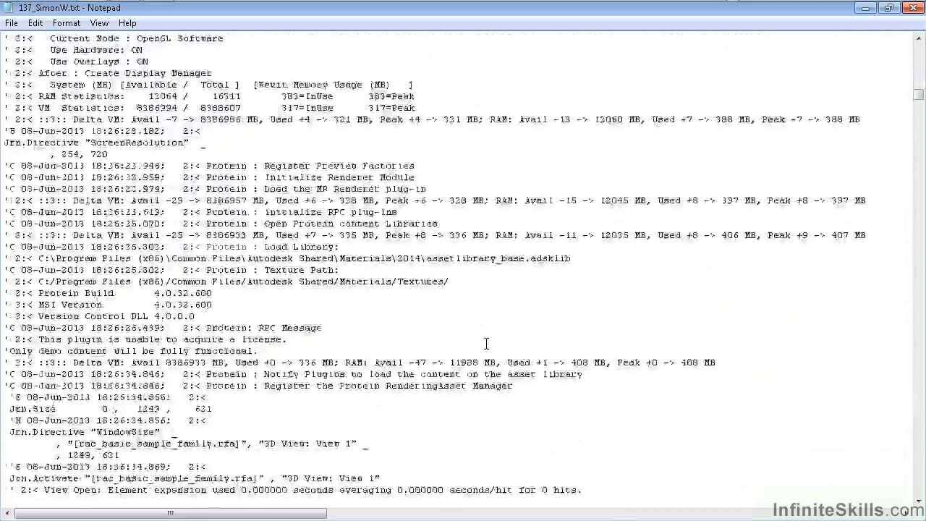
scroll(486, 344, "down", 15)
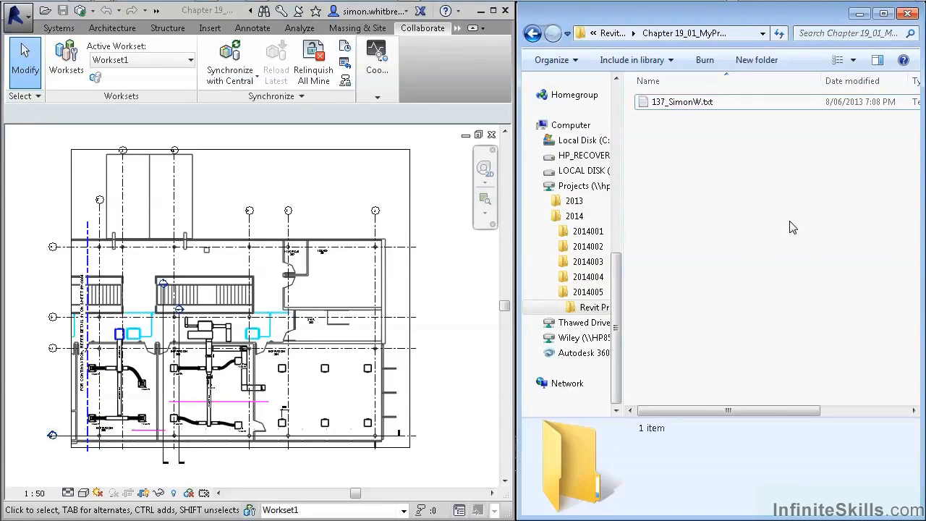
Return Explorer to Revit Project Files to see the backup, log and Revit_temp folders
left_click(532, 33)
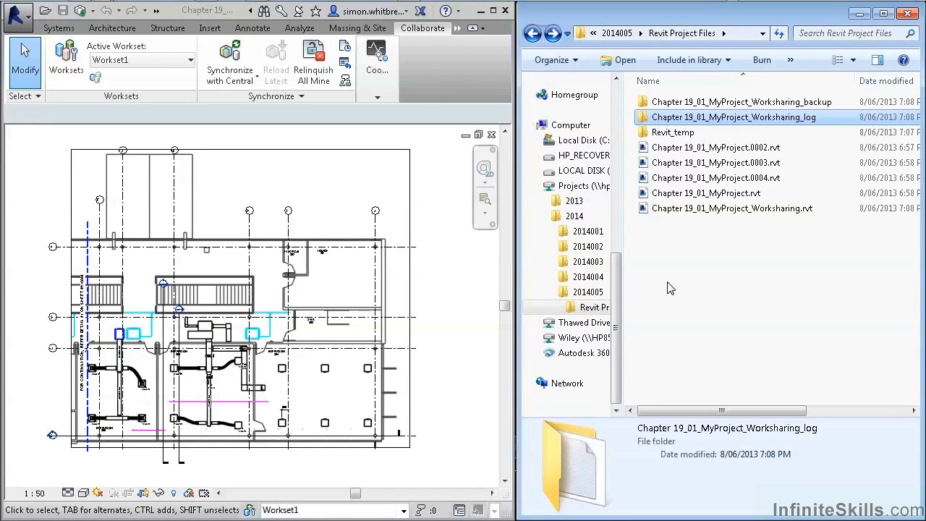